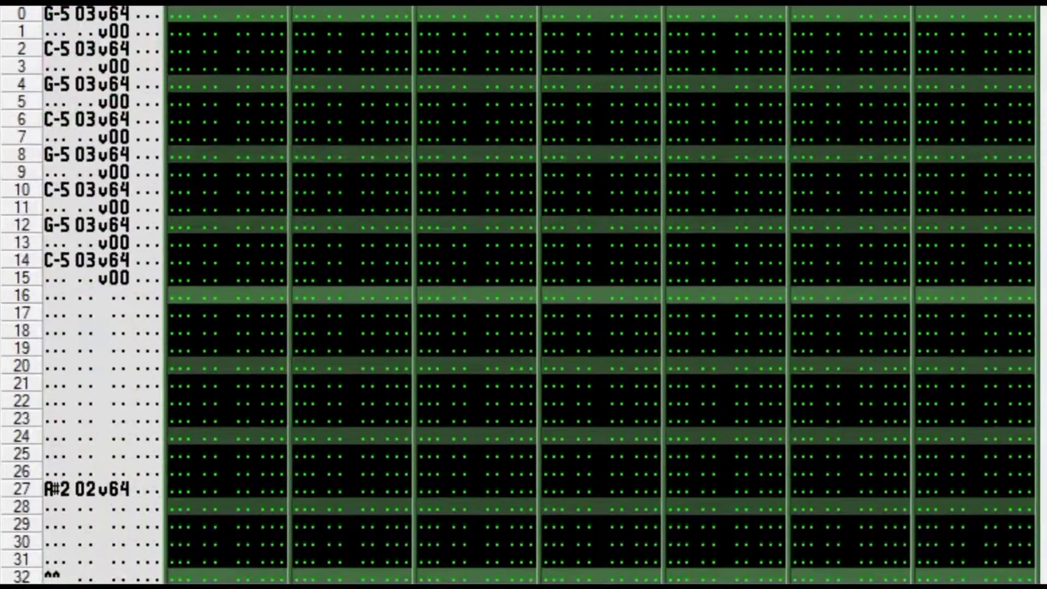
Step: Paste the copied notes into the second channel, starting at row 3
{"action": "left_click", "coordinate": [186, 17]}
{"action": "key", "text": "Down"}
{"action": "key", "text": "Down"}
{"action": "key", "text": "Down"}
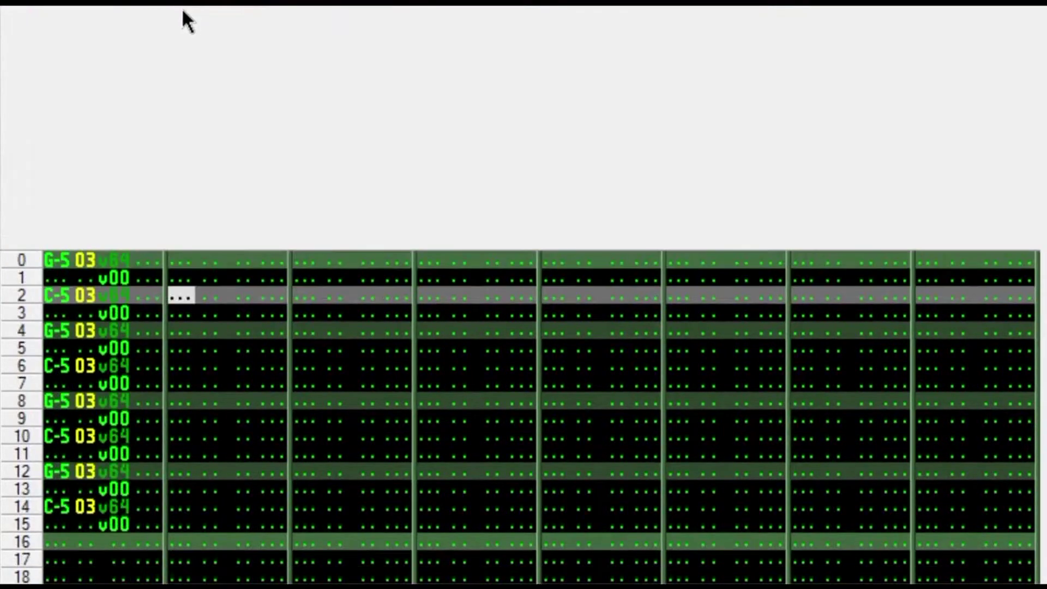
{"action": "key", "text": "ctrl+v"}
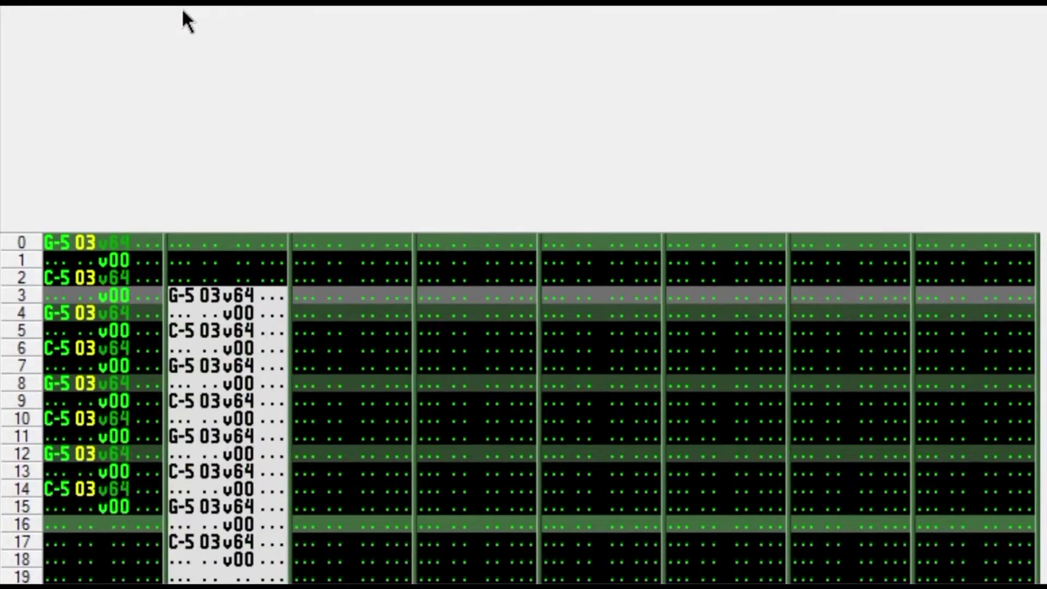
Step: Amplify the pasted second-channel notes by 30% and play the pattern
{"action": "key", "text": "ctrl+m"}
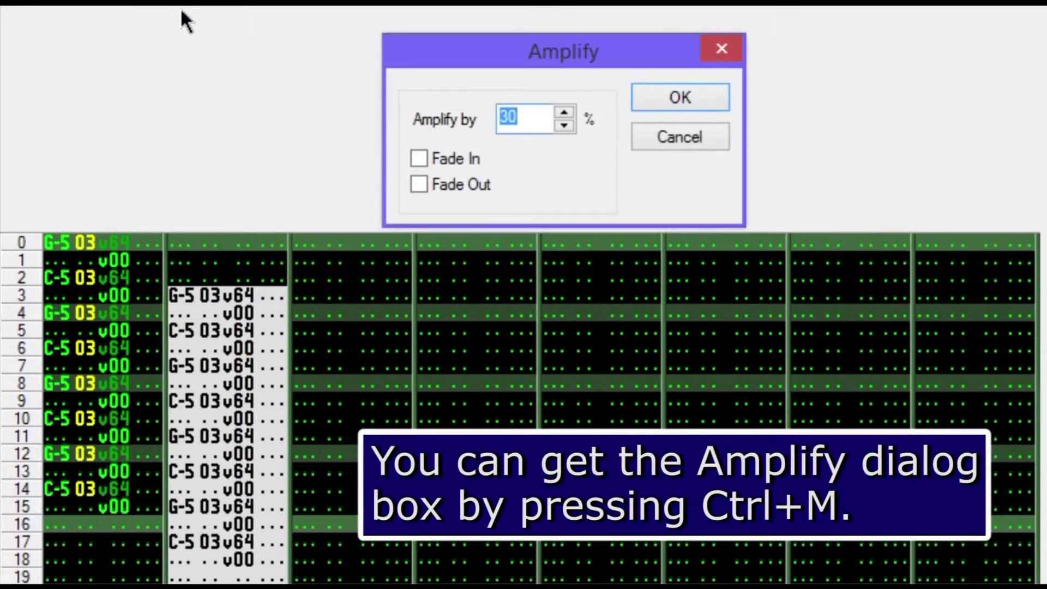
{"action": "left_click_drag", "start_coordinate": [540, 55], "coordinate": [546, 211]}
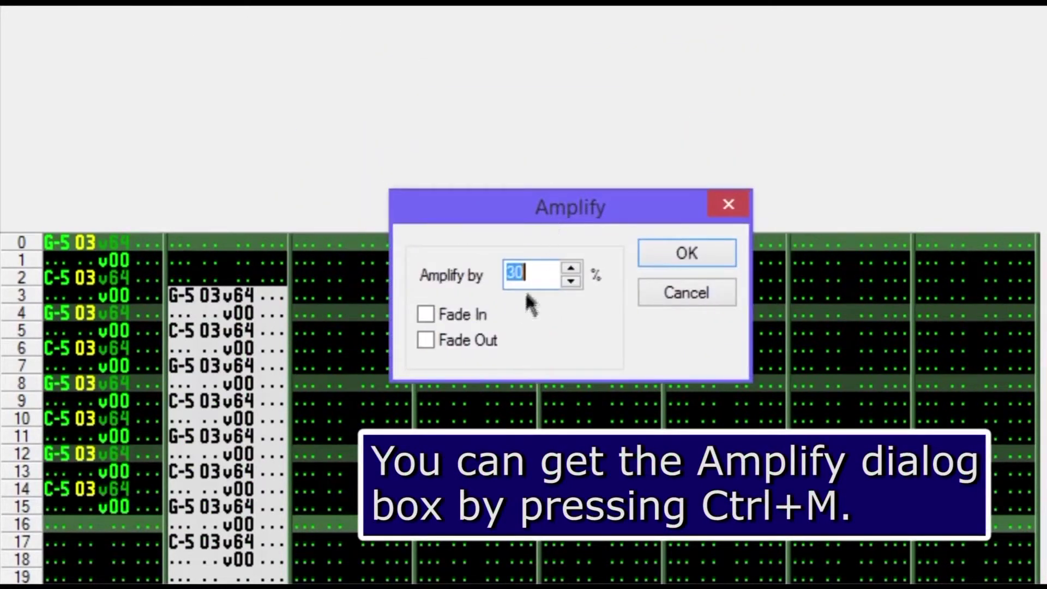
{"action": "left_click", "coordinate": [681, 262]}
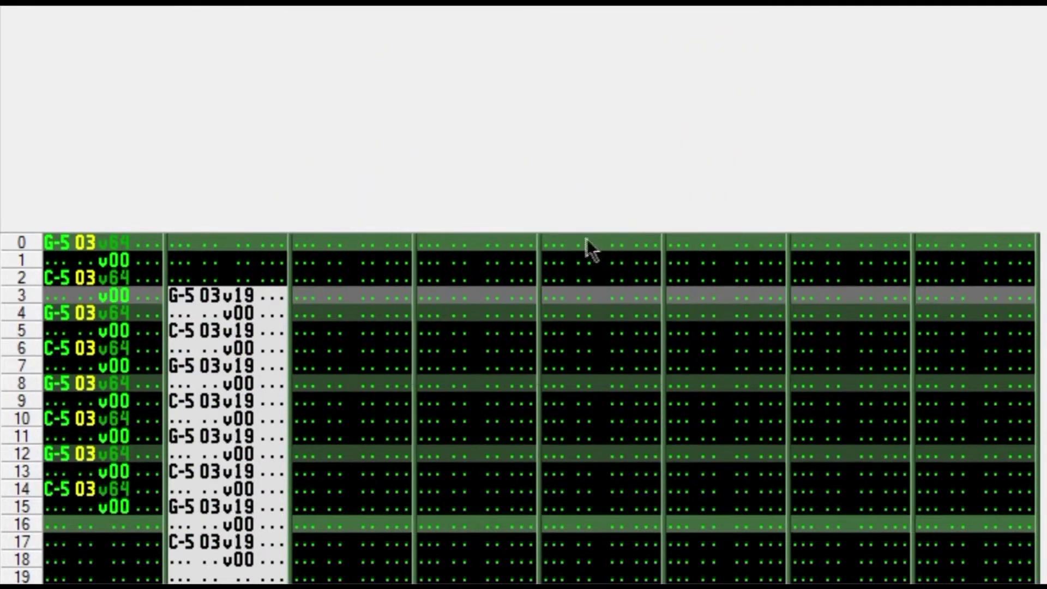
{"action": "key", "text": "F6"}
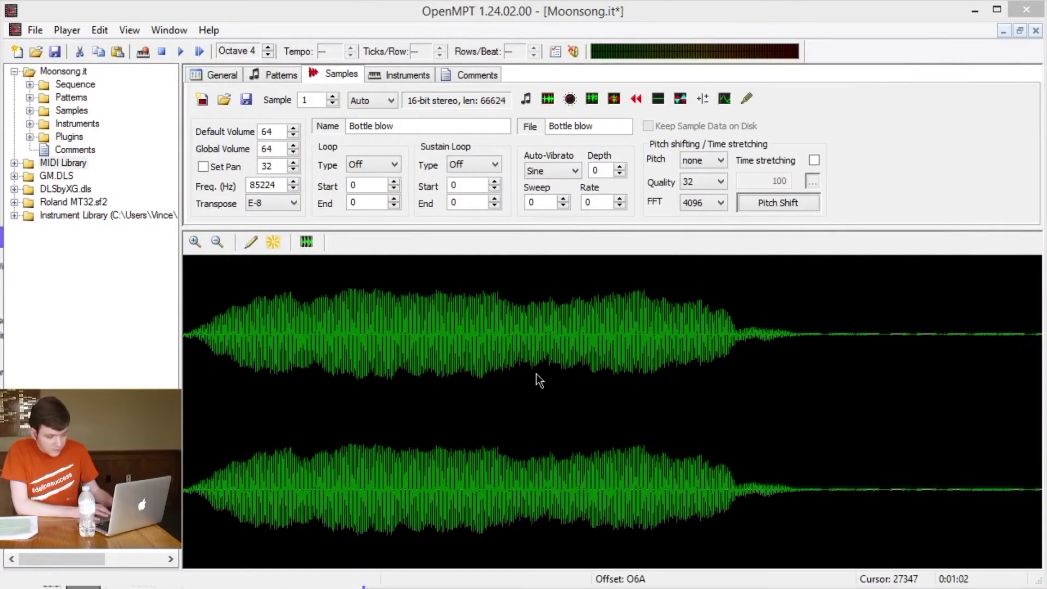
Step: Set the Bottle blow sample's loop start at a zero crossing of the waveform, at position 14997
{"action": "left_click", "coordinate": [195, 242]}
{"action": "left_click", "coordinate": [197, 244]}
{"action": "left_click_drag", "start_coordinate": [269, 565], "coordinate": [475, 532]}
{"action": "left_click", "coordinate": [196, 246]}
{"action": "left_click", "coordinate": [197, 247]}
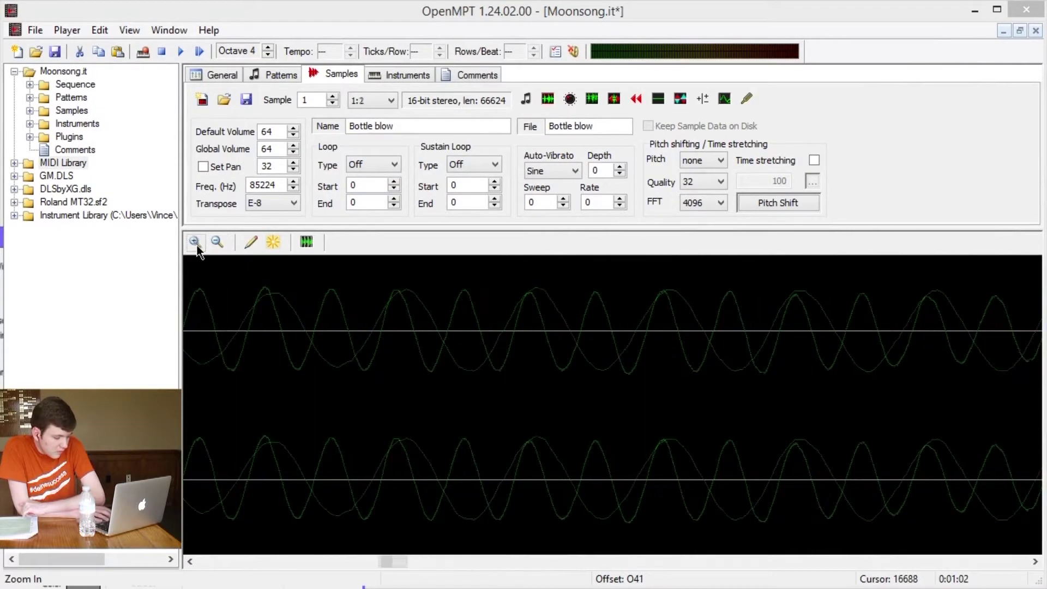
{"action": "left_click", "coordinate": [197, 246]}
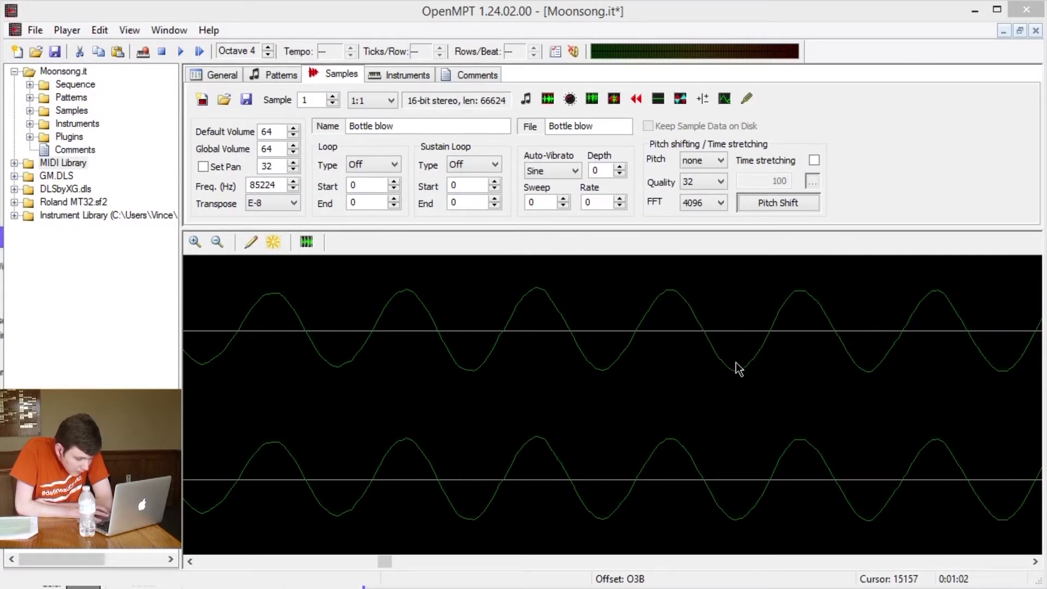
{"action": "right_click", "coordinate": [573, 332]}
{"action": "left_click", "coordinate": [584, 336]}
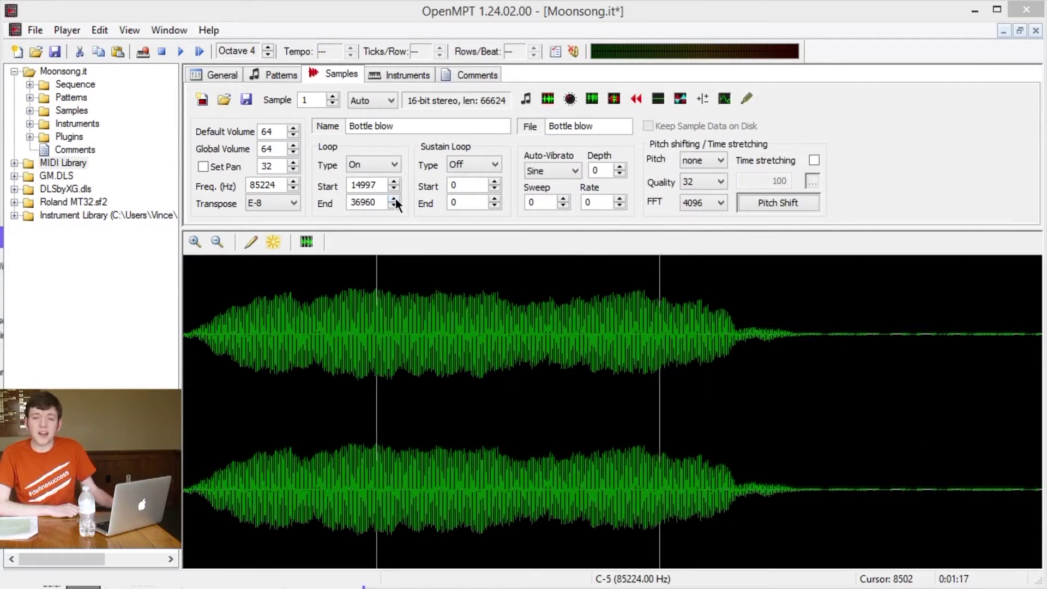
Step: Audition the looped Bottle blow sample and play the song in the pattern editor
{"action": "key", "text": "q"}
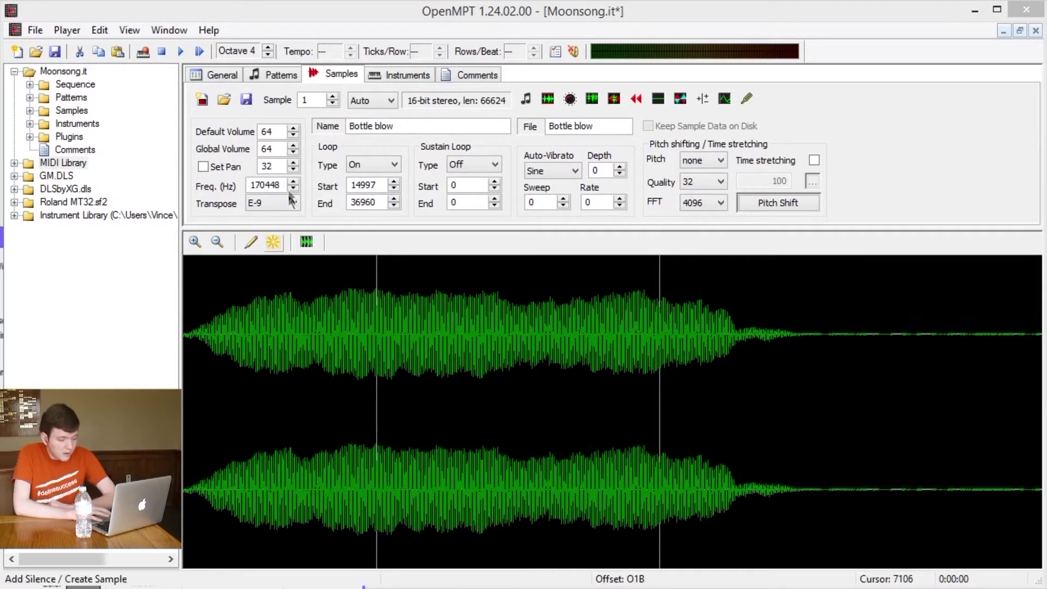
{"action": "left_click", "coordinate": [269, 82]}
{"action": "left_click", "coordinate": [201, 52]}
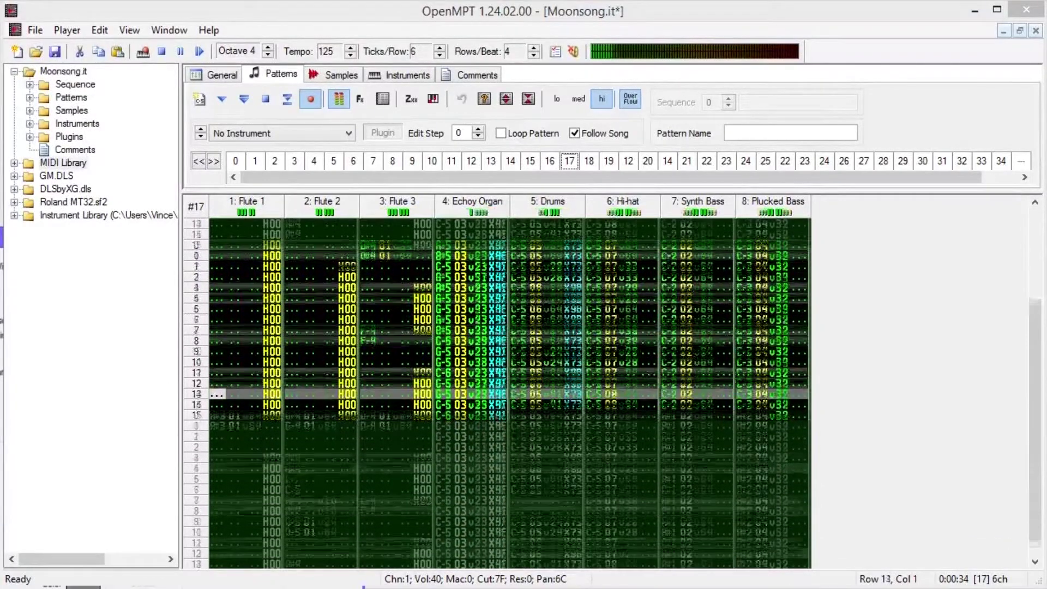
Step: Delete the unused tail of the Bottle blow sample after the loop end, from 37499 to 66624
{"action": "left_click", "coordinate": [329, 78]}
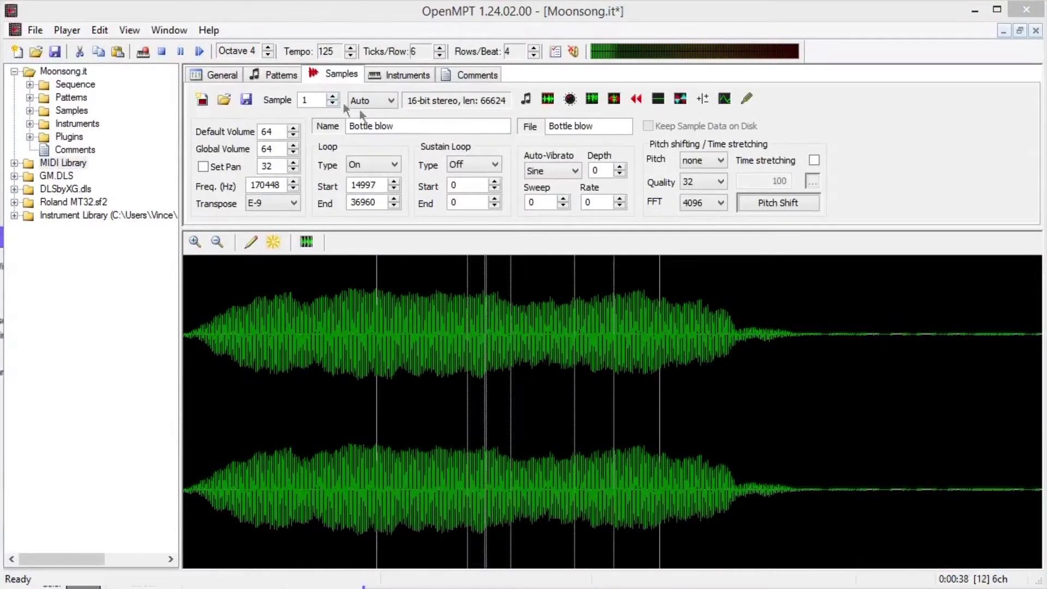
{"action": "left_click_drag", "start_coordinate": [703, 319], "coordinate": [1043, 321]}
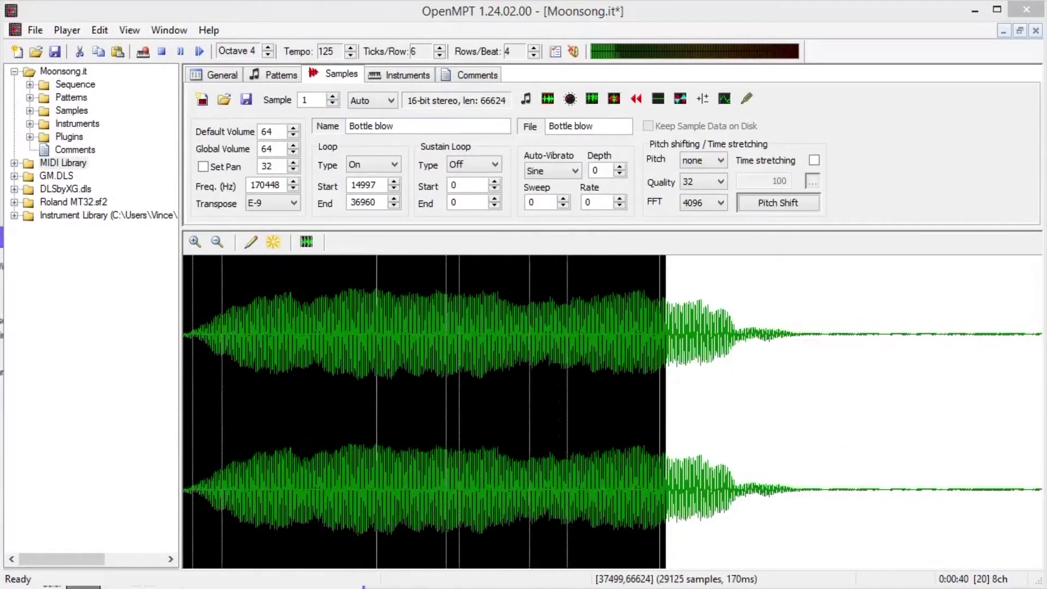
{"action": "key", "text": "Delete"}
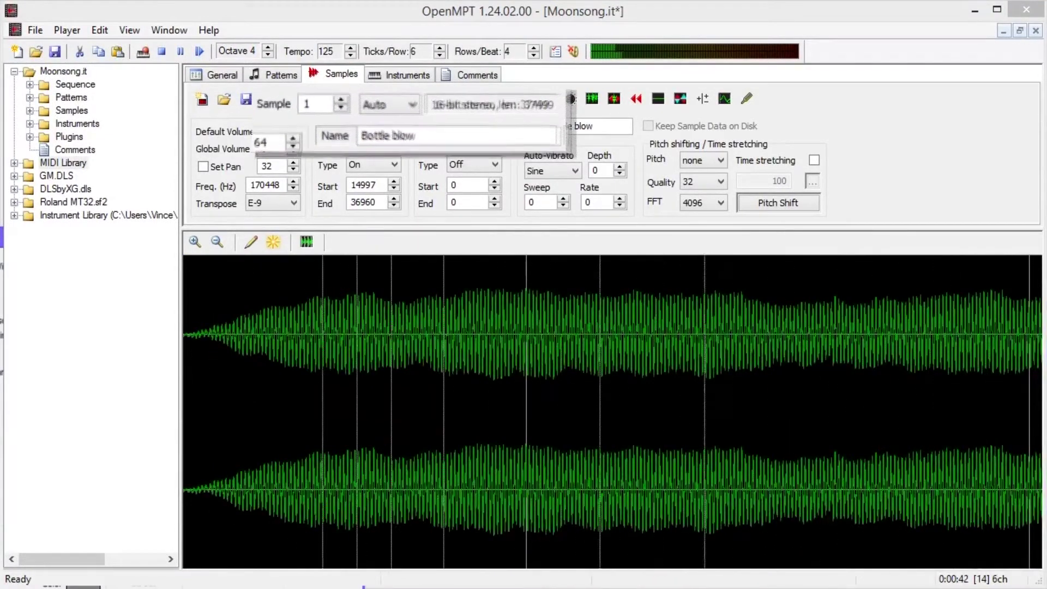
Step: Review the names, lengths and waveforms of samples 2 through 9 in turn, and return to sample 1
{"action": "left_click", "coordinate": [382, 116]}
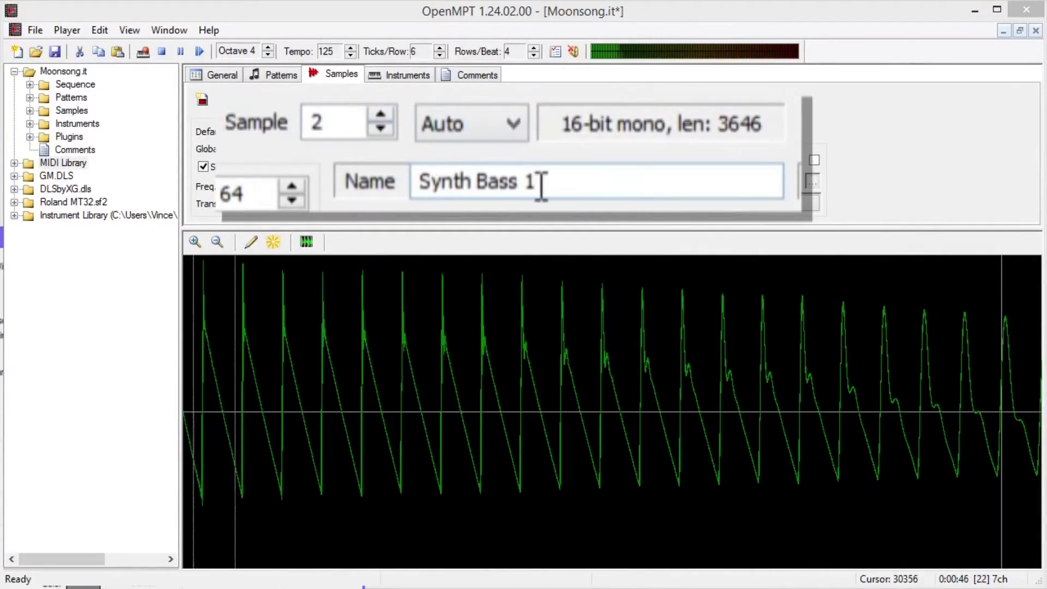
{"action": "left_click", "coordinate": [378, 115]}
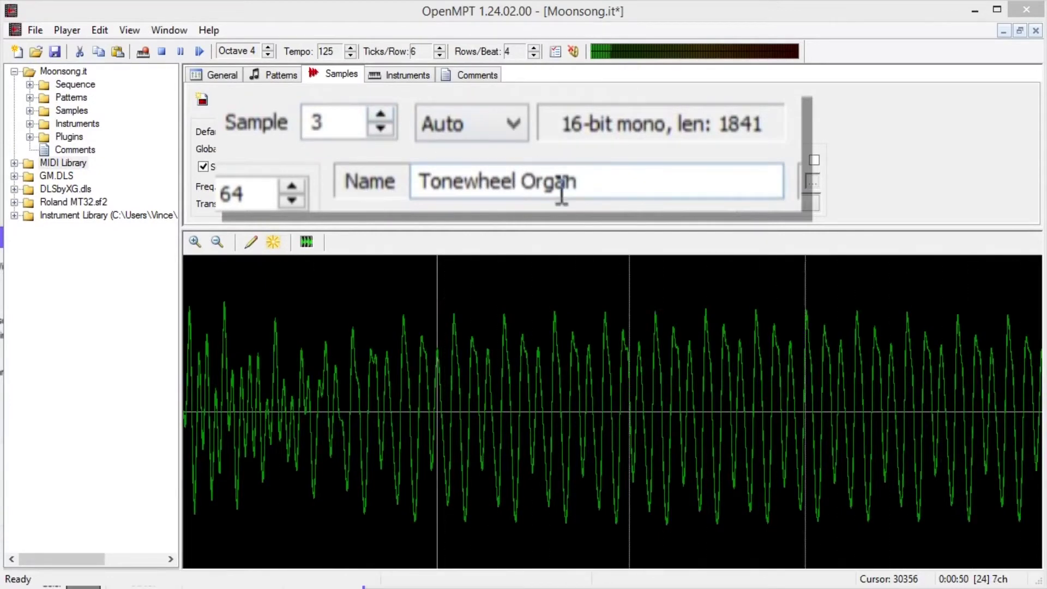
{"action": "left_click", "coordinate": [379, 112]}
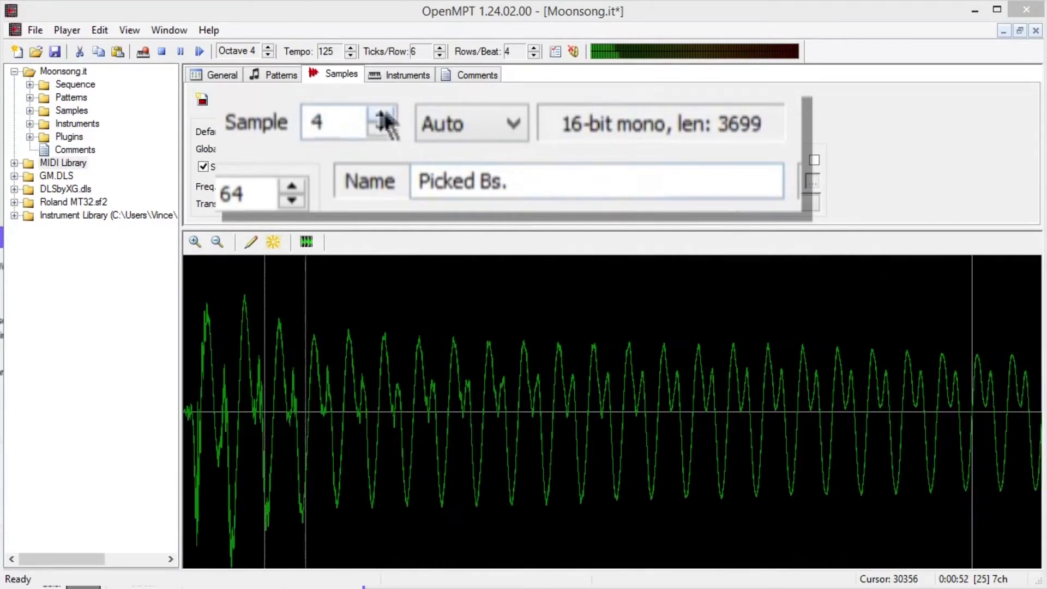
{"action": "left_click", "coordinate": [384, 113]}
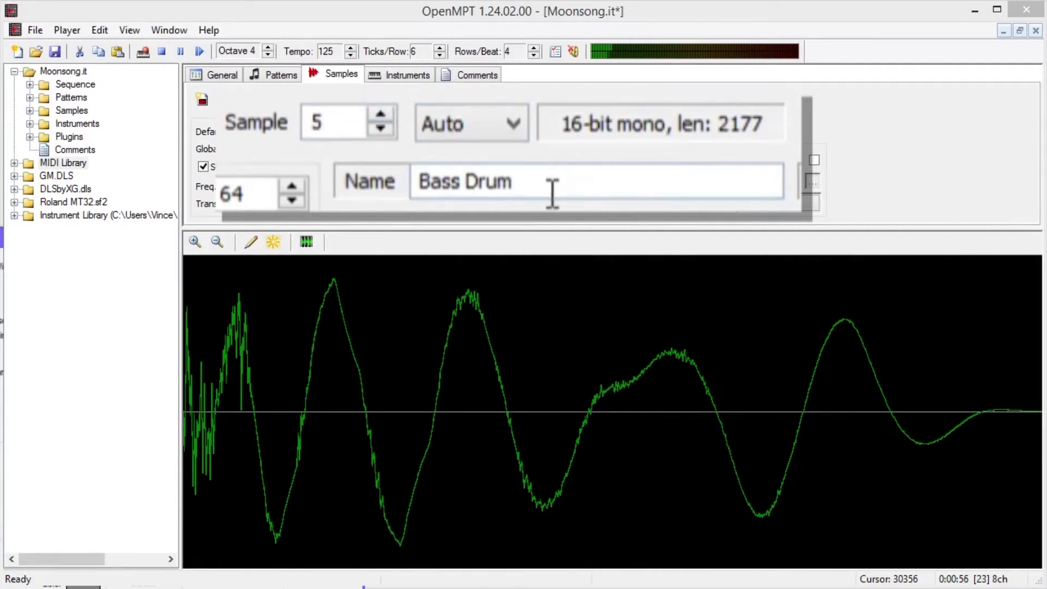
{"action": "left_click", "coordinate": [380, 115]}
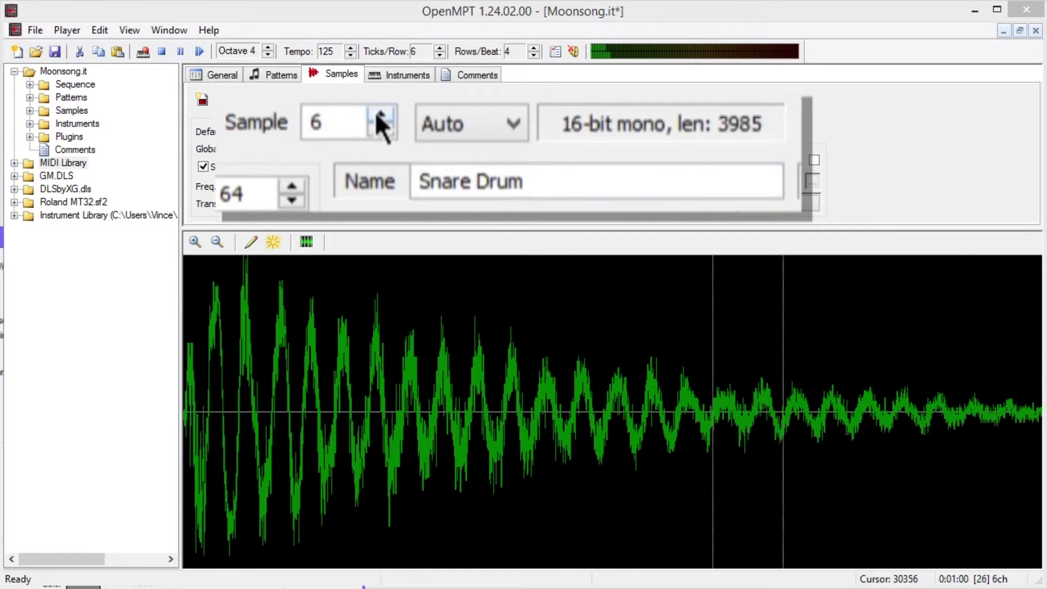
{"action": "left_click", "coordinate": [380, 115]}
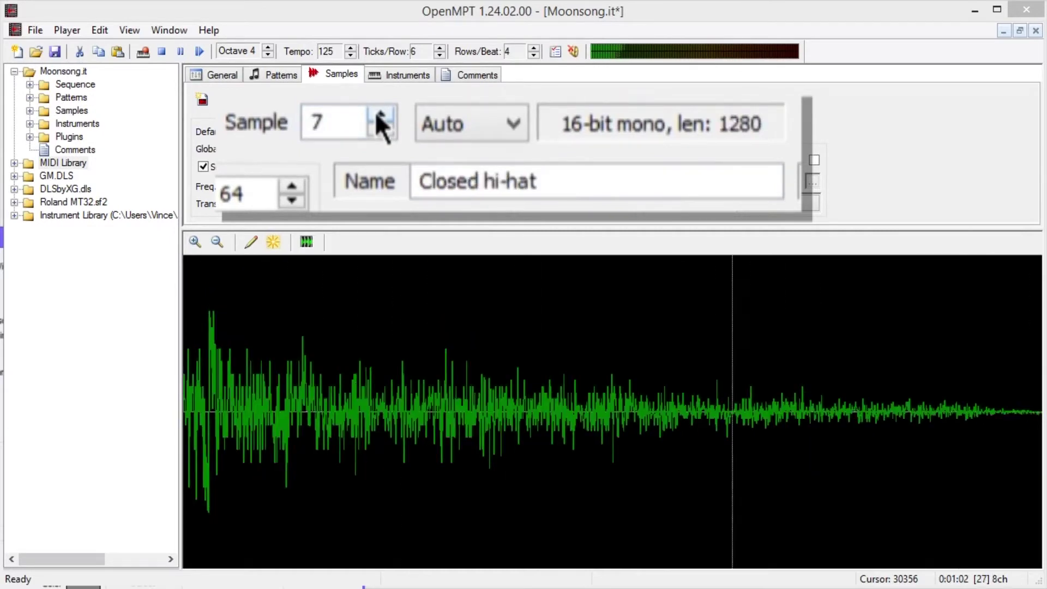
{"action": "left_click", "coordinate": [380, 114]}
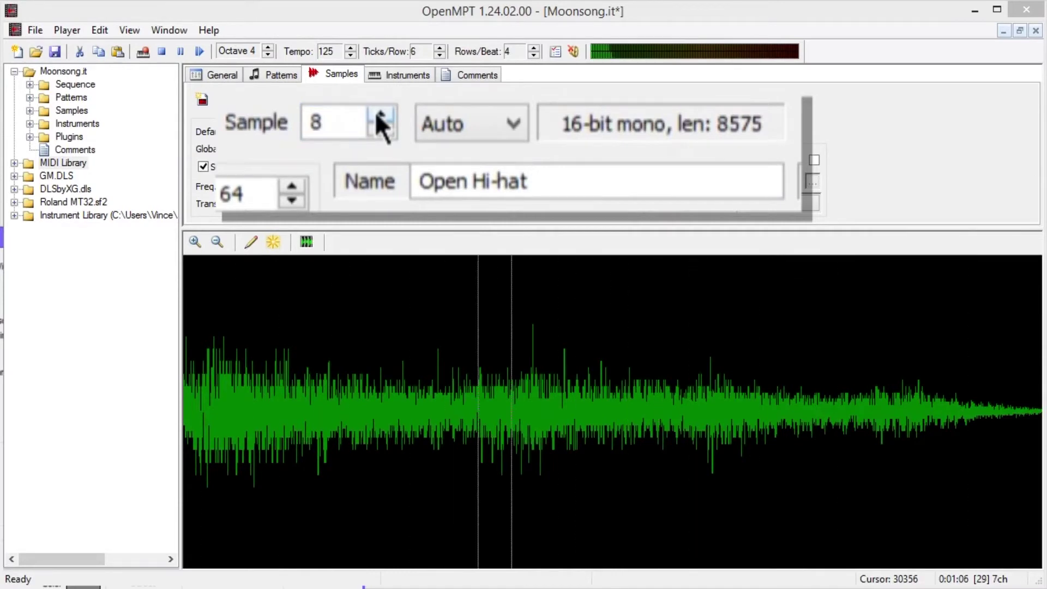
{"action": "left_click", "coordinate": [380, 114]}
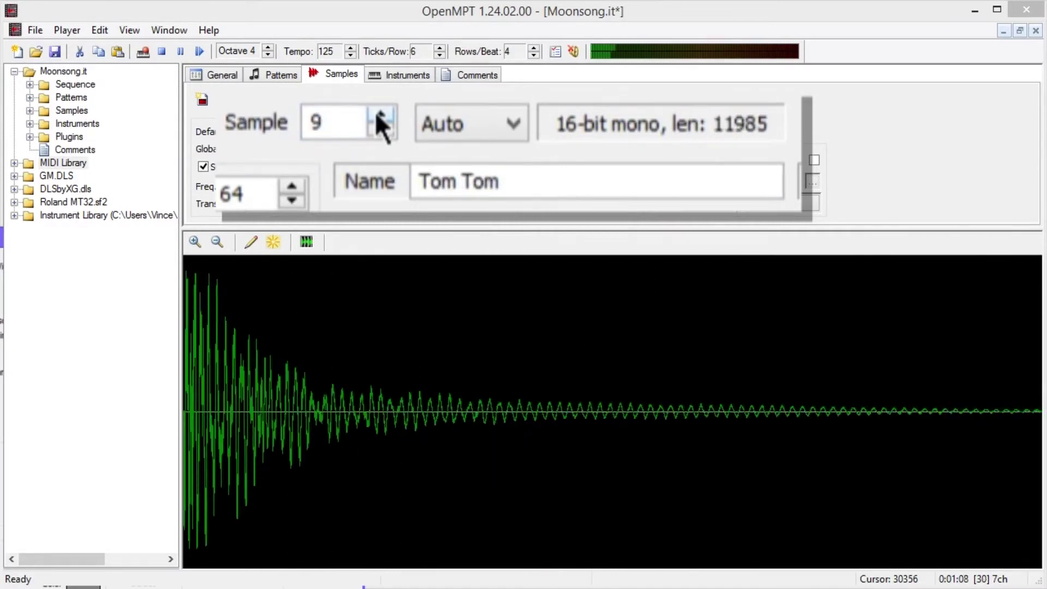
{"action": "left_click", "coordinate": [376, 112]}
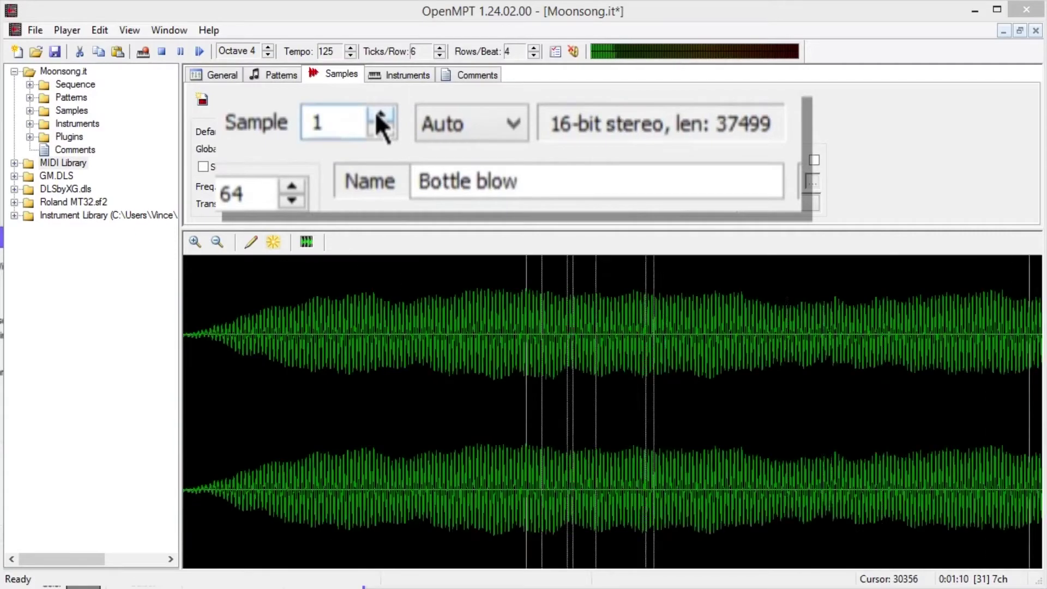
Step: Show the pattern editor while the song plays and stop the playback
{"action": "left_click", "coordinate": [285, 78]}
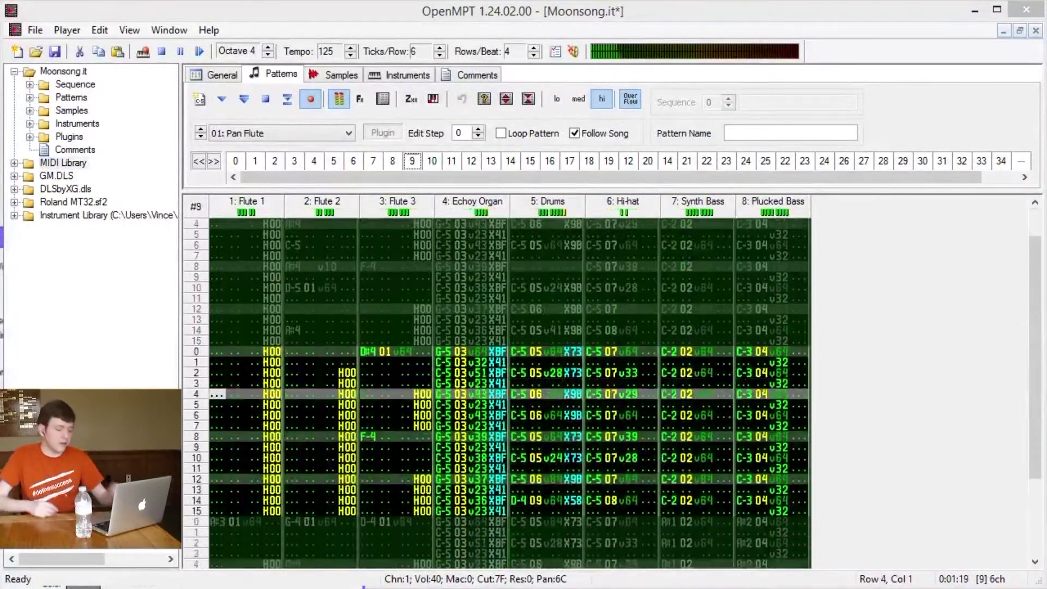
{"action": "left_click", "coordinate": [162, 51]}
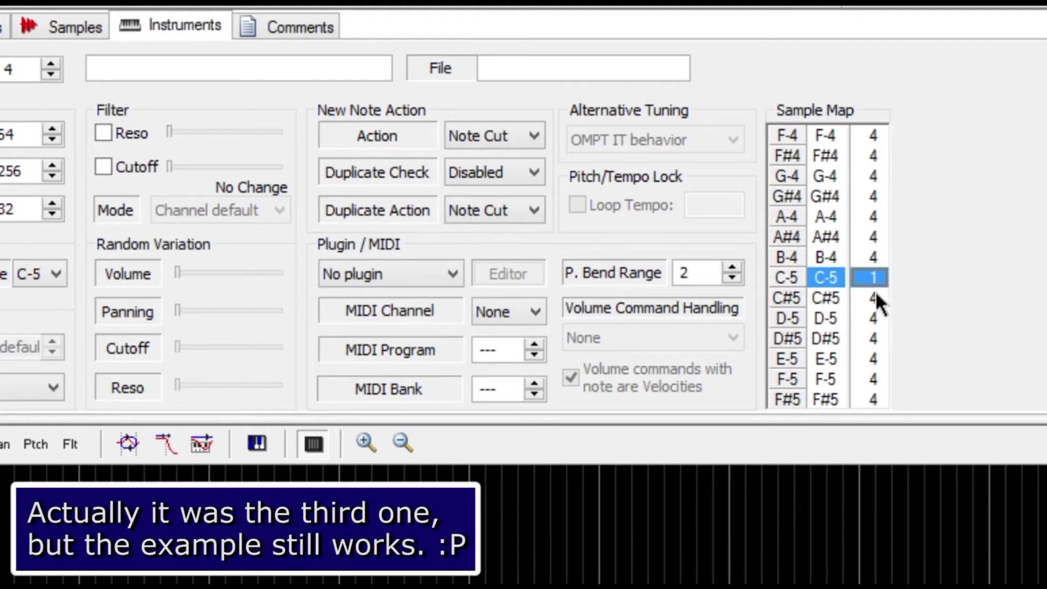
Step: Map all notes of instrument 4 to sample 1 in its sample map
{"action": "right_click", "coordinate": [866, 277]}
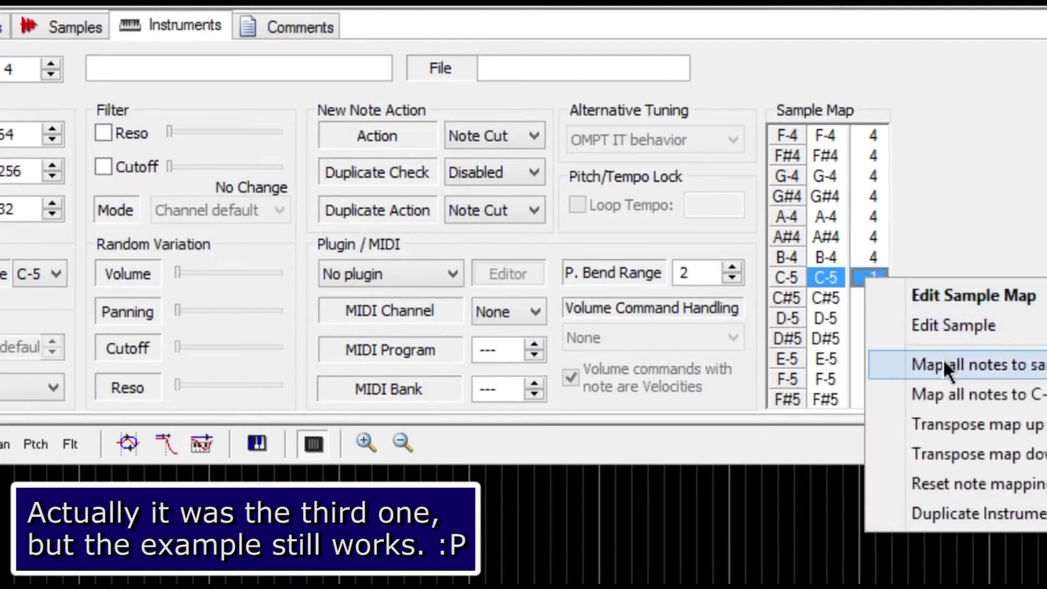
{"action": "left_click", "coordinate": [944, 361]}
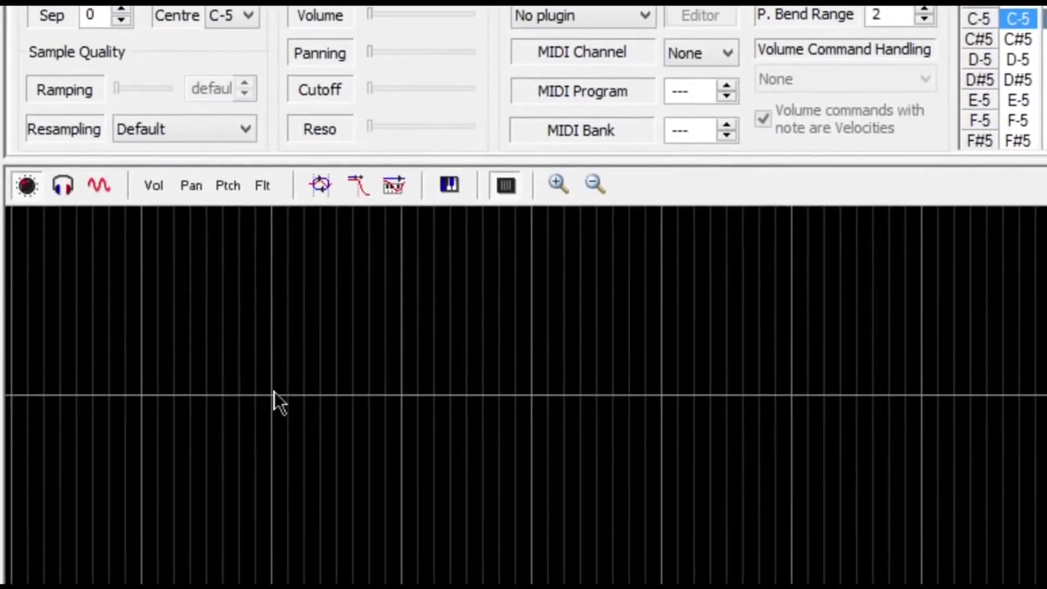
Step: Create a two-point volume envelope that fades in from zero to full volume, and audition it with a note
{"action": "right_click", "coordinate": [364, 393]}
{"action": "left_click", "coordinate": [529, 507]}
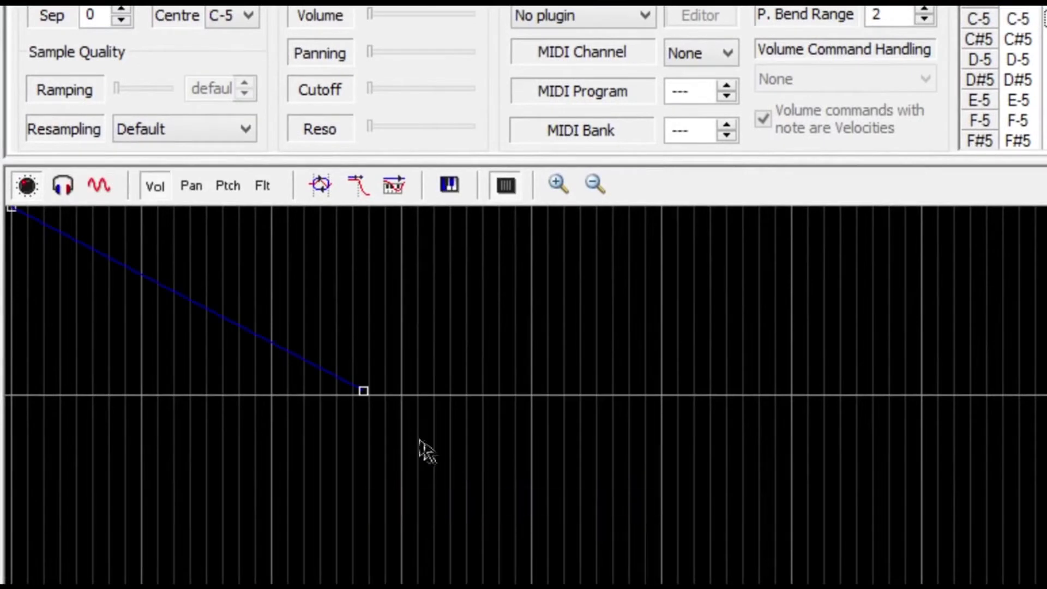
{"action": "left_click_drag", "start_coordinate": [378, 411], "coordinate": [464, 210]}
{"action": "left_click_drag", "start_coordinate": [19, 217], "coordinate": [31, 583]}
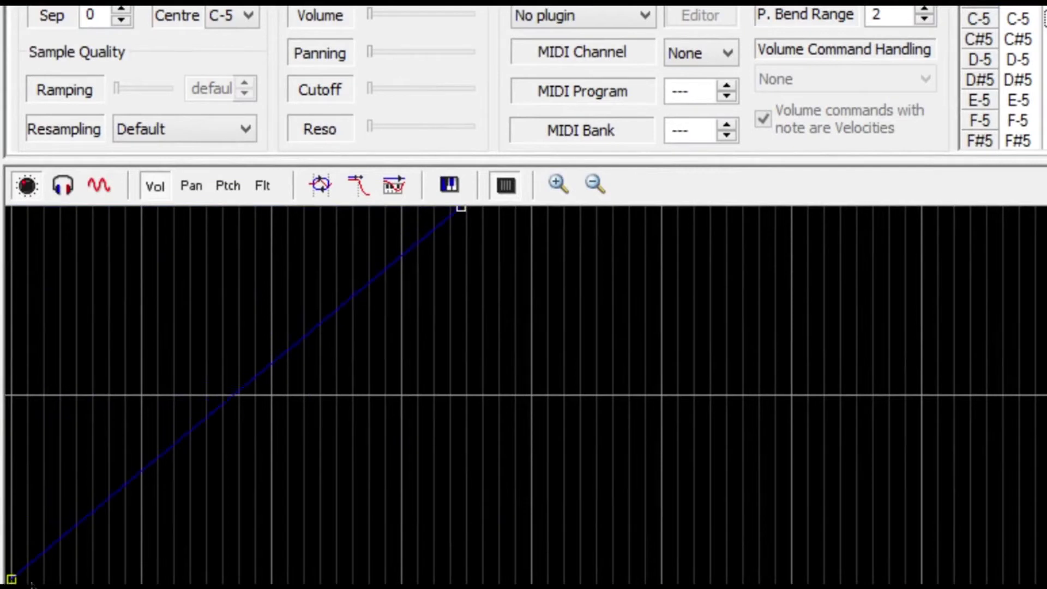
{"action": "key", "text": "q"}
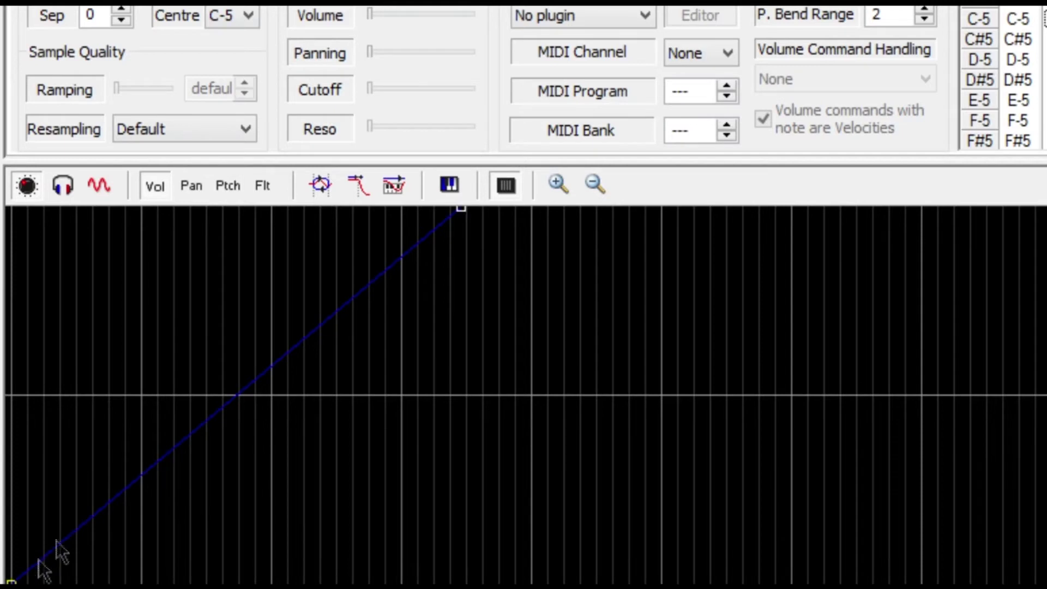
Step: Move the volume envelope's peak earlier and slightly lower, and add a further point that fades down to zero
{"action": "left_click_drag", "start_coordinate": [465, 219], "coordinate": [214, 269]}
{"action": "right_click", "coordinate": [345, 383]}
{"action": "left_click", "coordinate": [469, 491]}
{"action": "left_click_drag", "start_coordinate": [351, 376], "coordinate": [580, 578]}
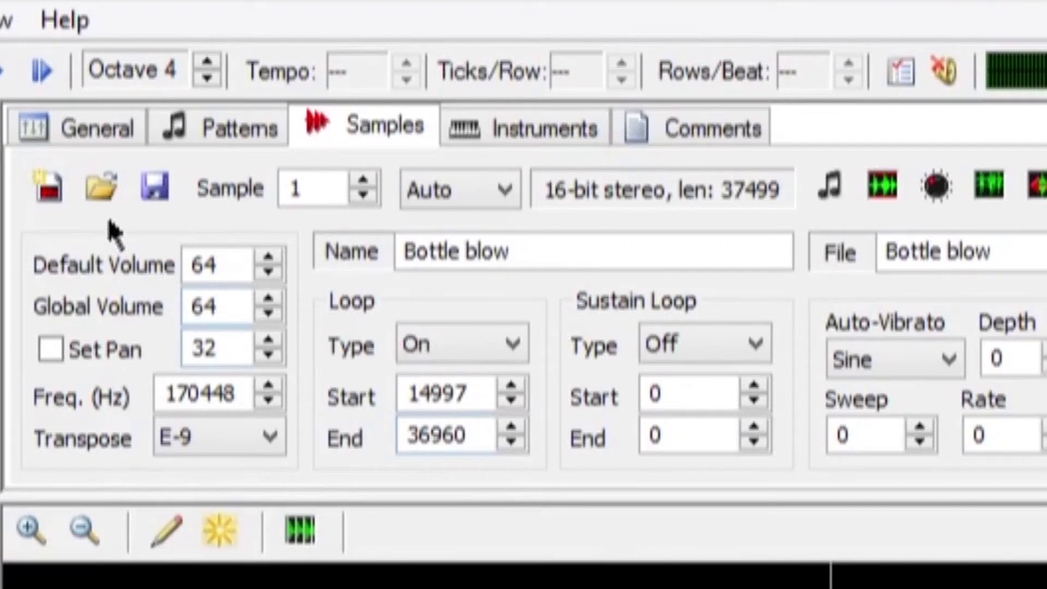
Step: Play the Bottle blow sample and normalize its volume
{"action": "left_click", "coordinate": [64, 200]}
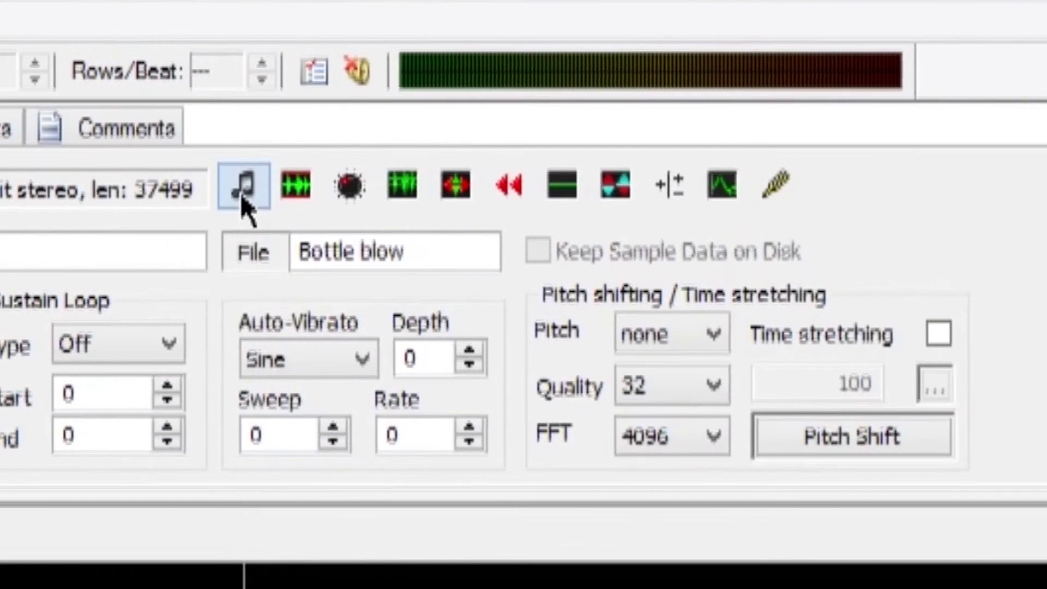
{"action": "left_click", "coordinate": [242, 199]}
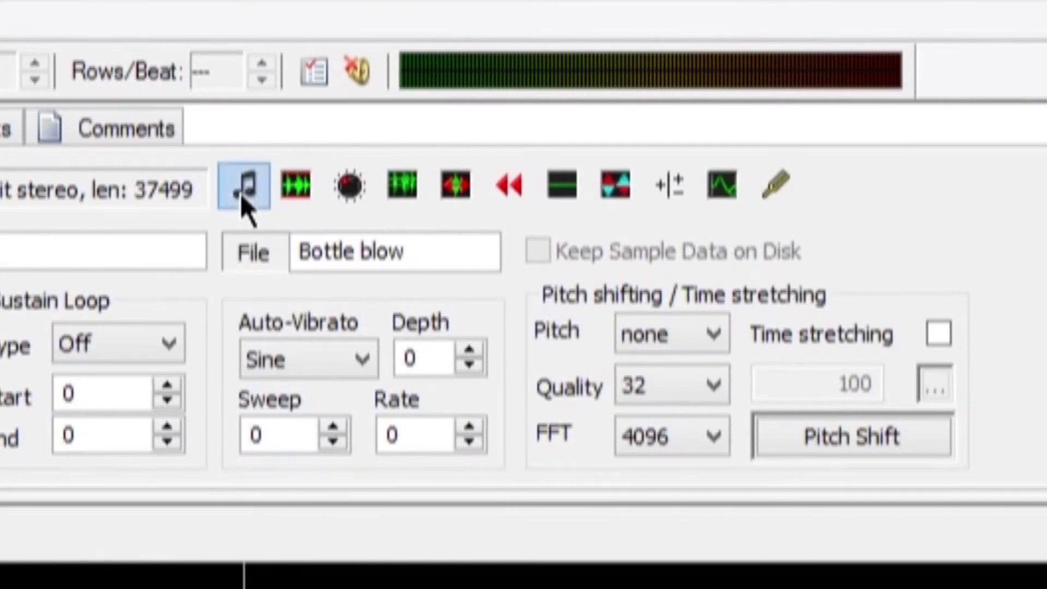
{"action": "left_click", "coordinate": [242, 199]}
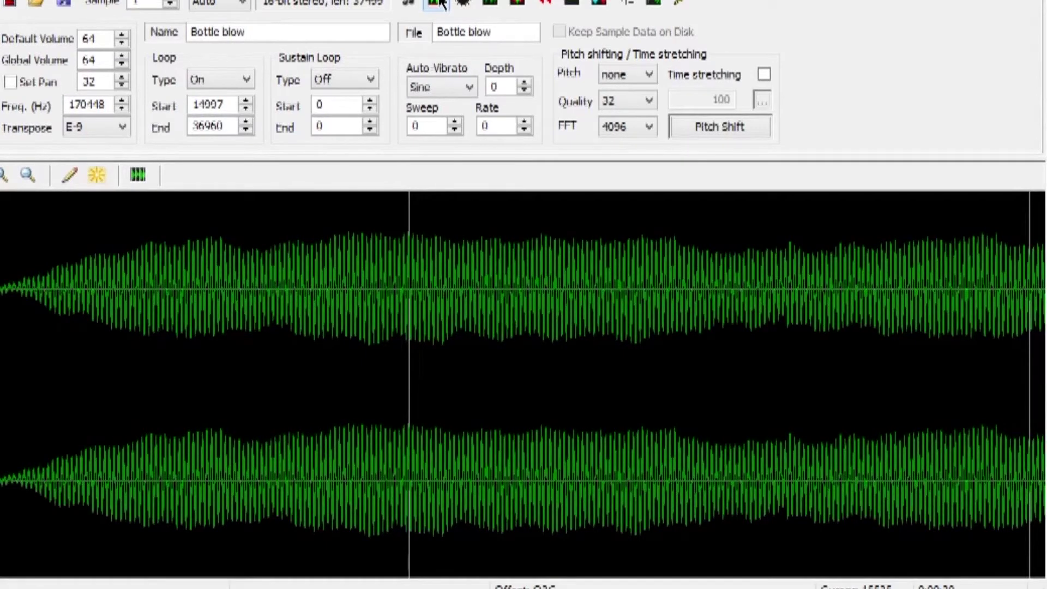
{"action": "left_click", "coordinate": [439, 3]}
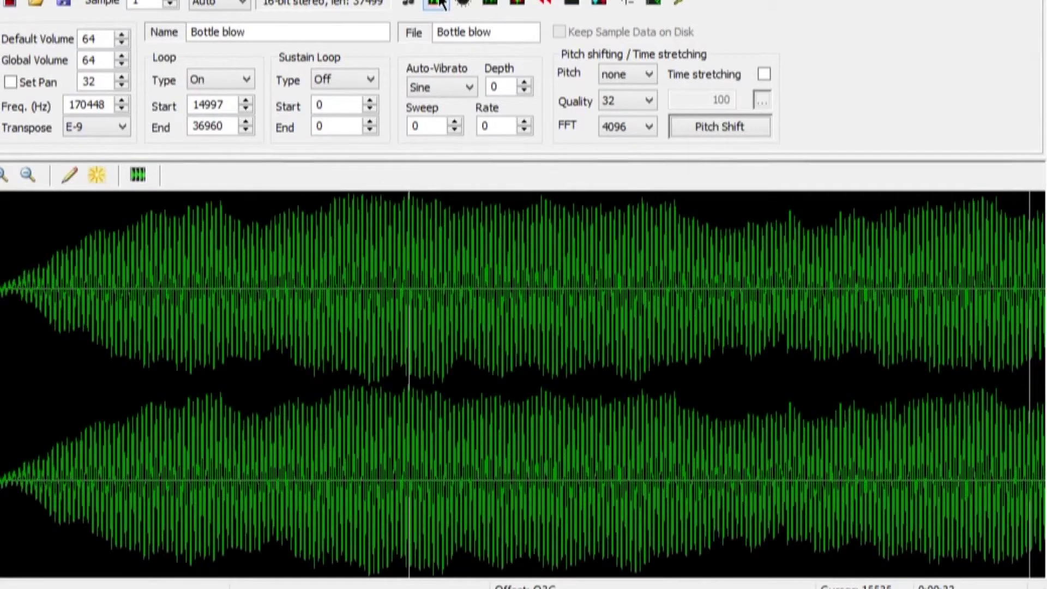
Step: Undo the volume normalization of the Bottle blow sample
{"action": "key", "text": "ctrl+z"}
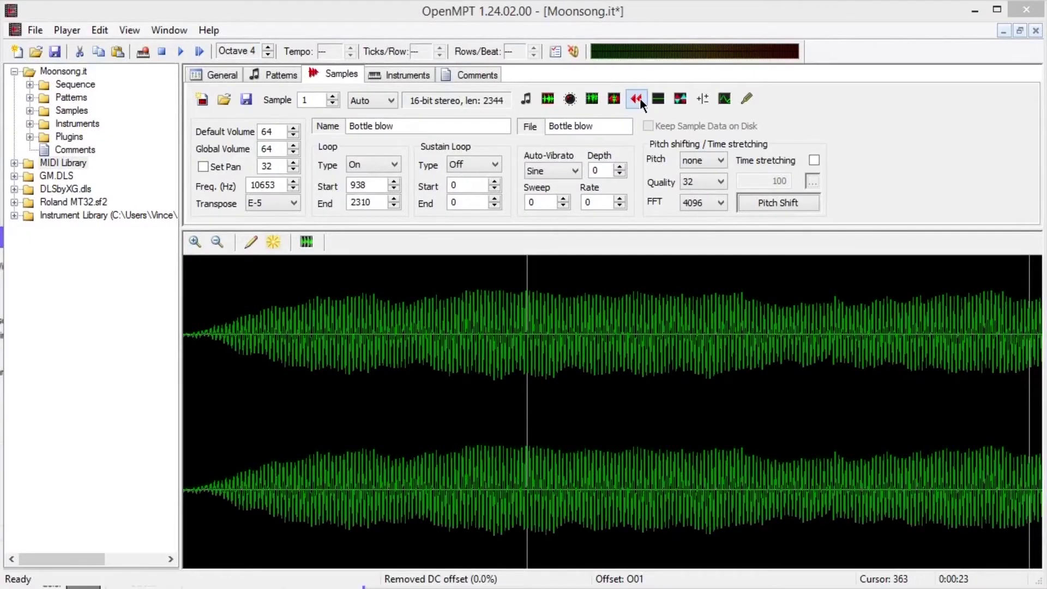
Step: Reverse the Bottle blow sample and audition it with several notes, with its loop turned off
{"action": "left_click", "coordinate": [640, 100]}
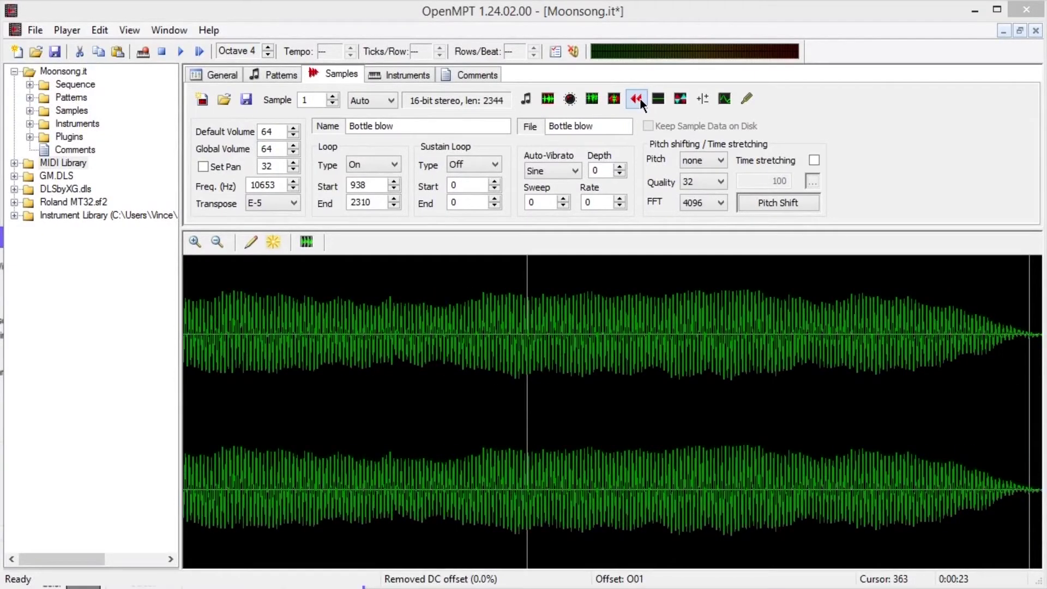
{"action": "key", "text": "a"}
{"action": "key", "text": "a"}
{"action": "key", "text": "a"}
{"action": "key", "text": "z"}
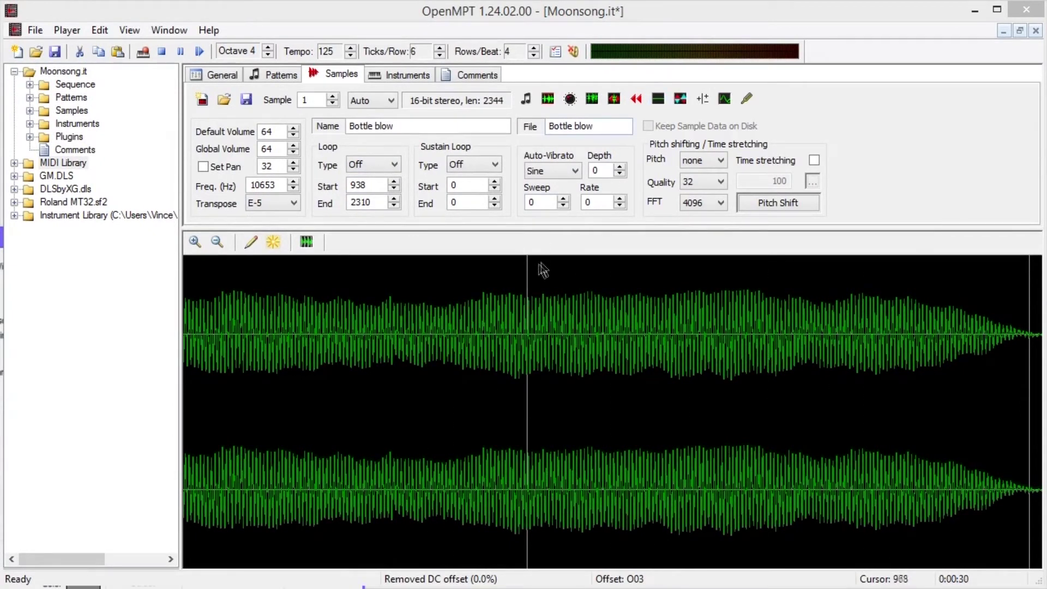
Step: Silence the section of the Bottle blow sample from about 950 to 2127
{"action": "left_click_drag", "start_coordinate": [532, 276], "coordinate": [964, 301]}
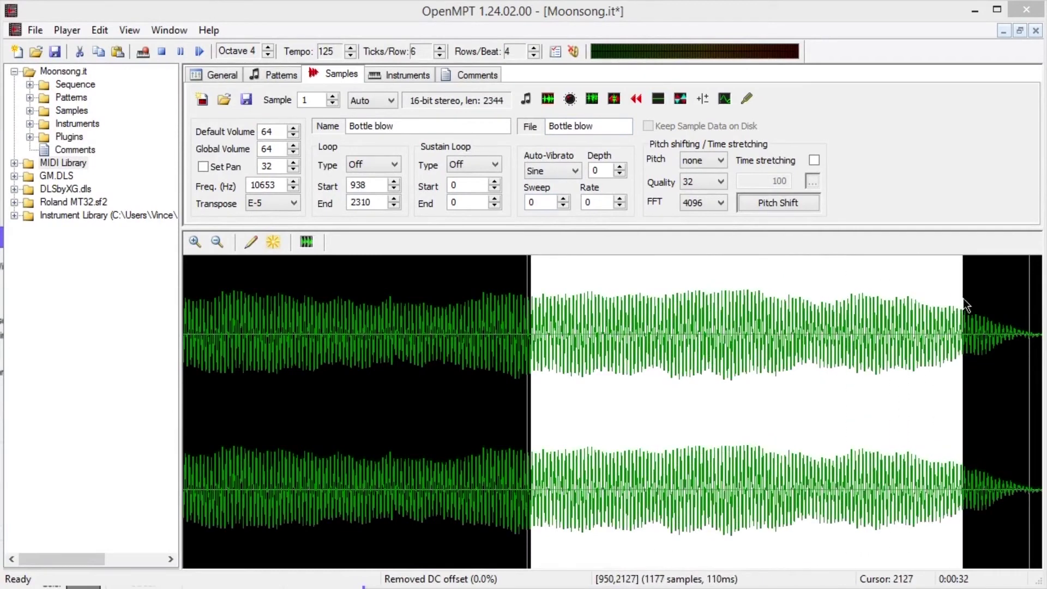
{"action": "left_click", "coordinate": [663, 101]}
{"action": "left_click", "coordinate": [635, 302]}
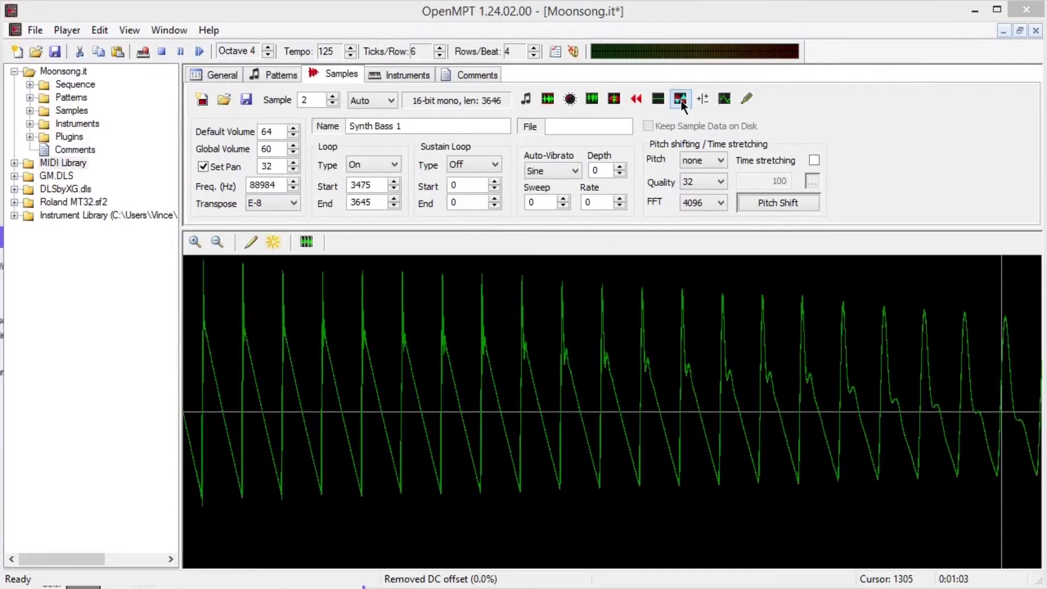
Step: Invert the phase of the Synth Bass 1 sample and invert it back, auditioning both versions with notes
{"action": "left_click", "coordinate": [681, 100]}
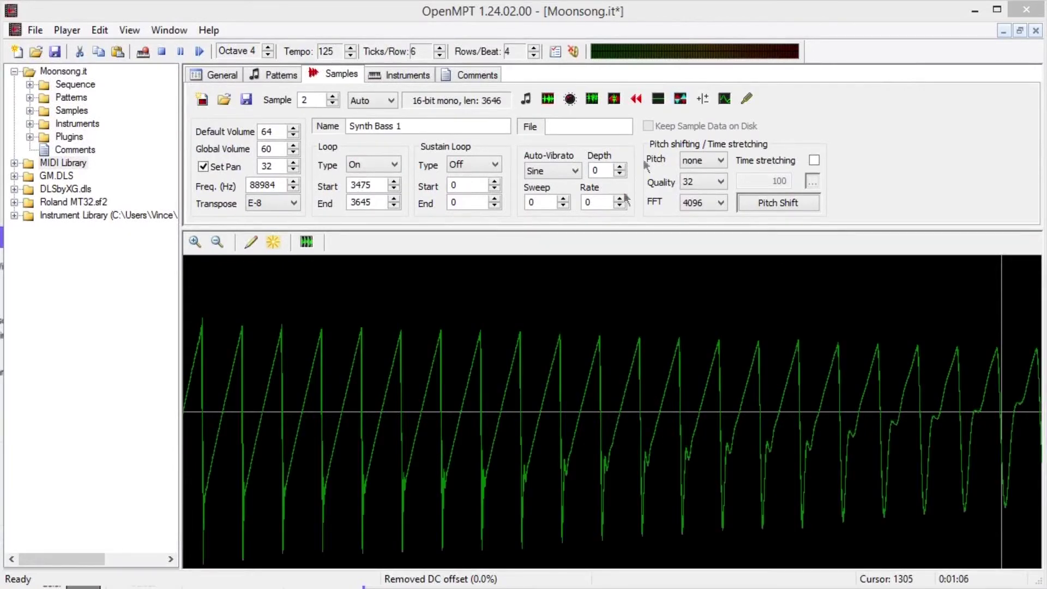
{"action": "key", "text": "a"}
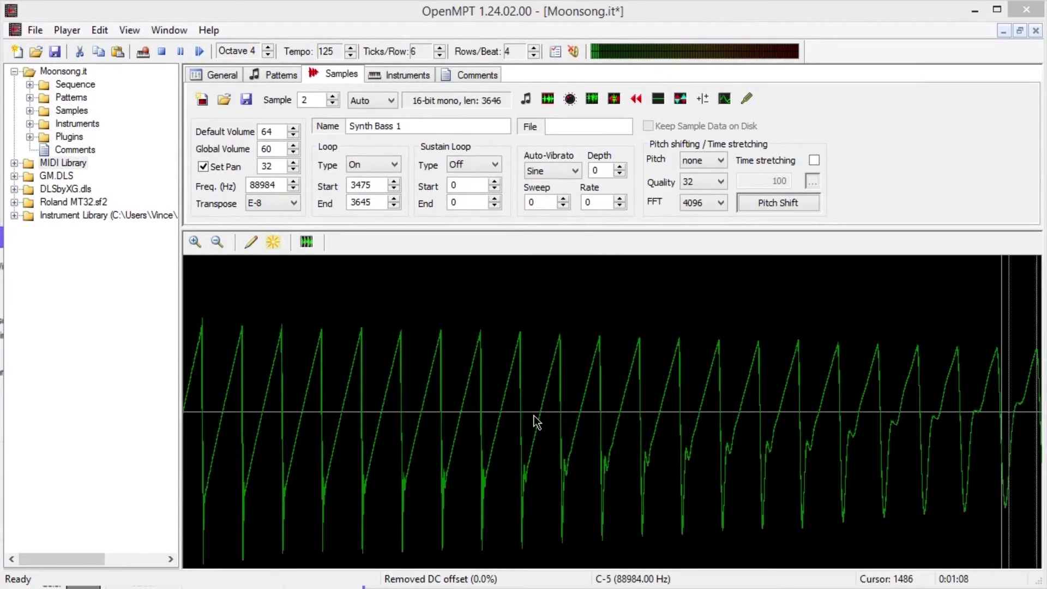
{"action": "left_click", "coordinate": [684, 102]}
{"action": "key", "text": "q"}
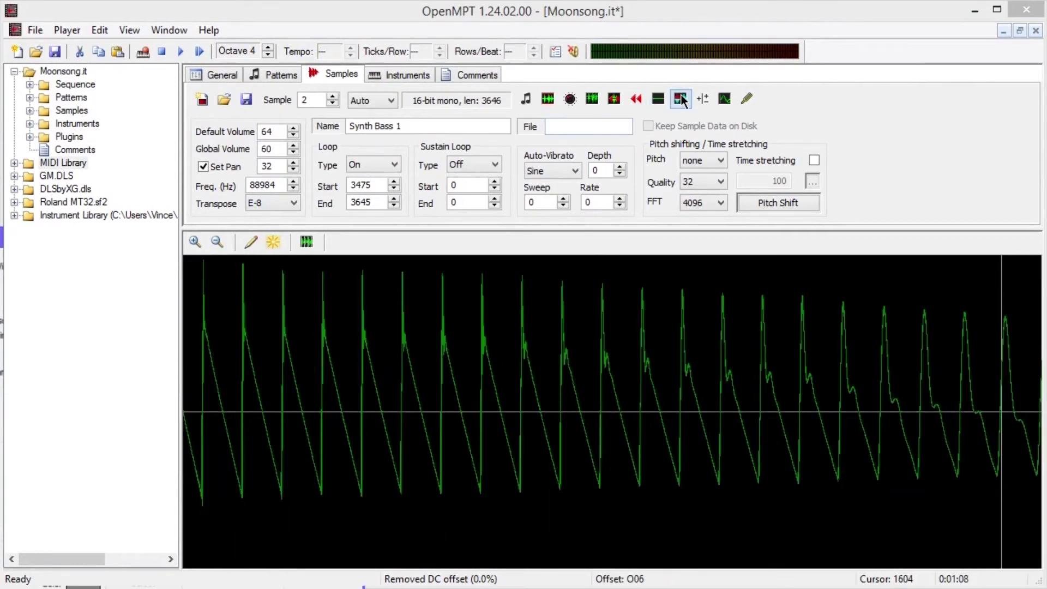
{"action": "key", "text": "a"}
{"action": "key", "text": "q"}
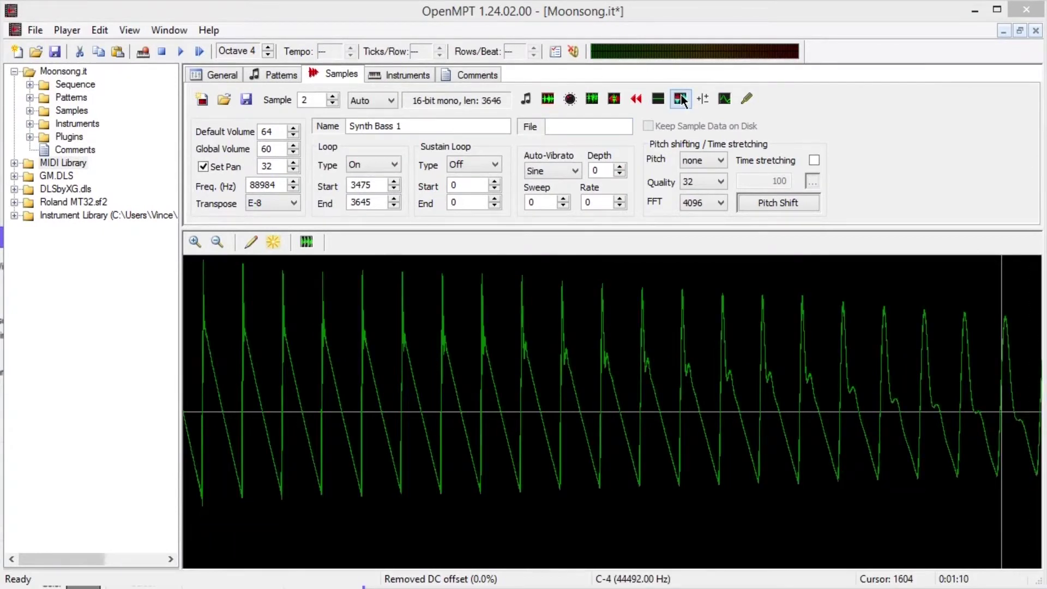